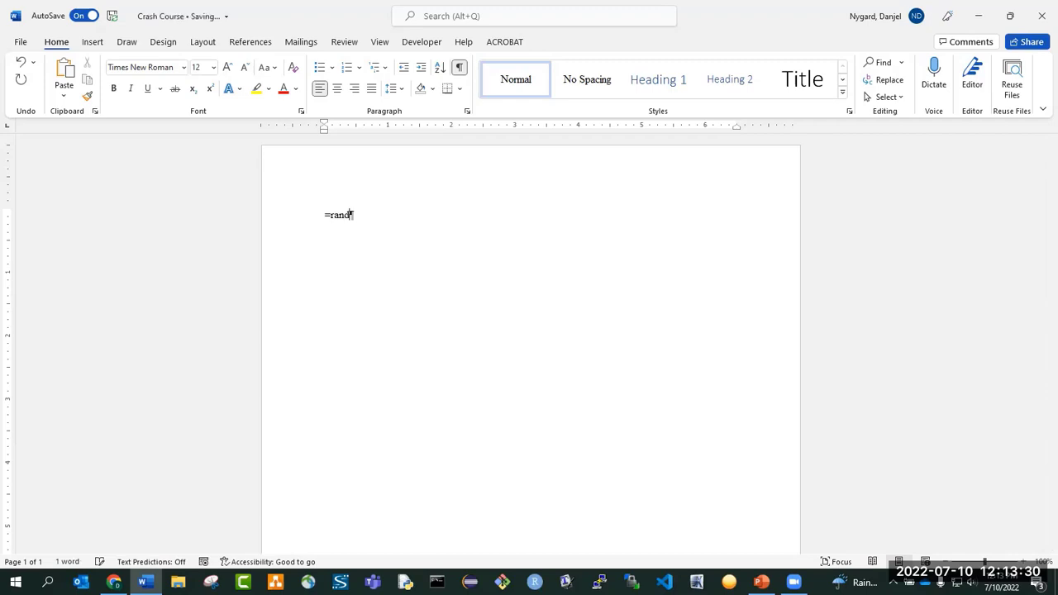
Generate sample body text of five paragraphs with five sentences each using the =rand(5,5) function.
text((5,5))
key(Return)
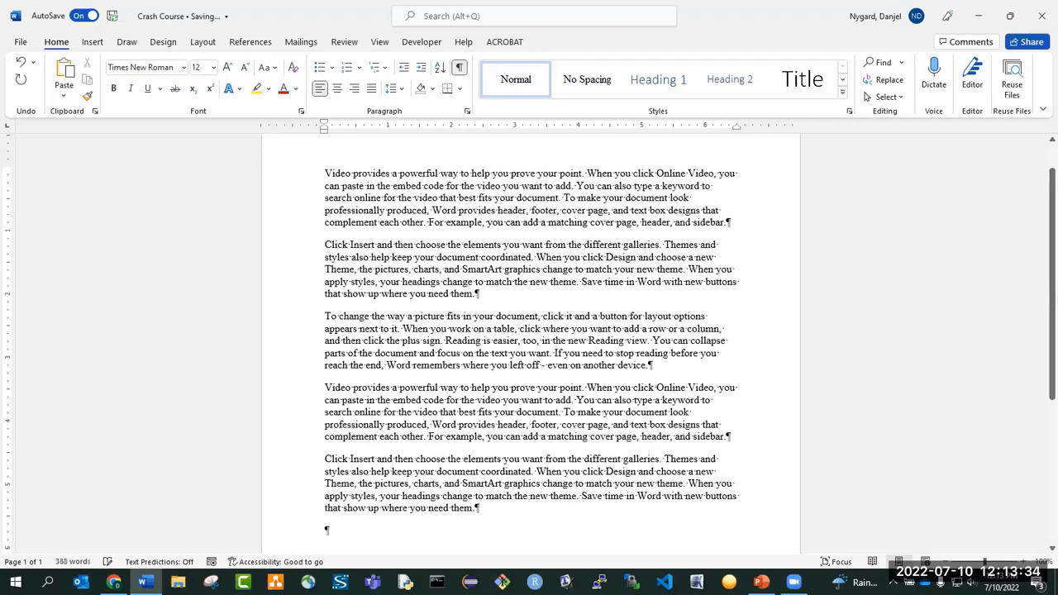
Highlight the fourth paragraph and the first paragraph in turn to compare their sample text.
click(327, 173)
drag(326, 388, 742, 444)
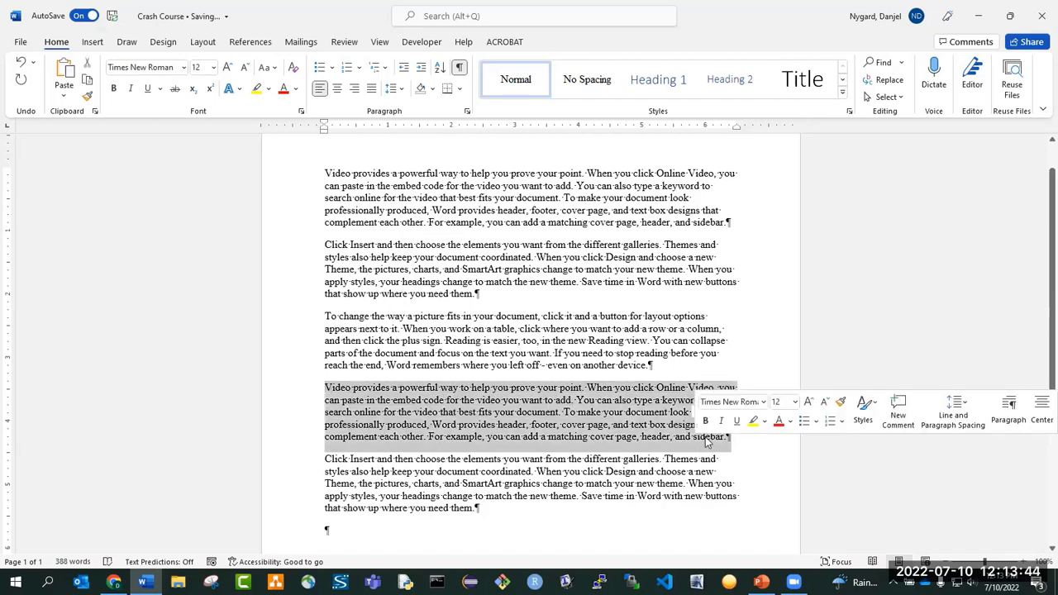
click(321, 174)
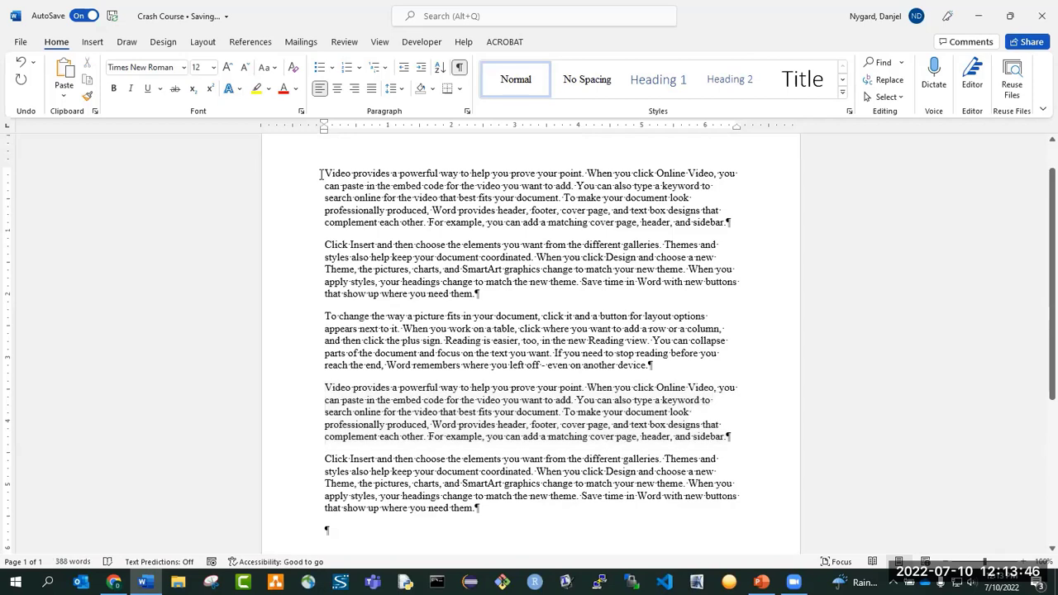
drag(327, 173, 730, 225)
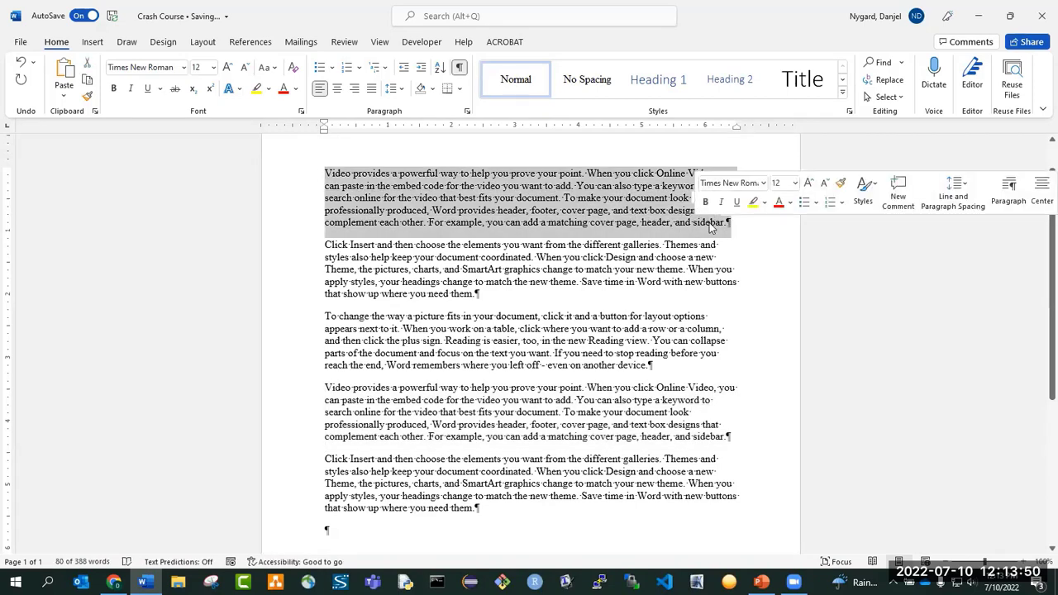
Add a new line reading INTRODUCTION above the first paragraph.
click(324, 173)
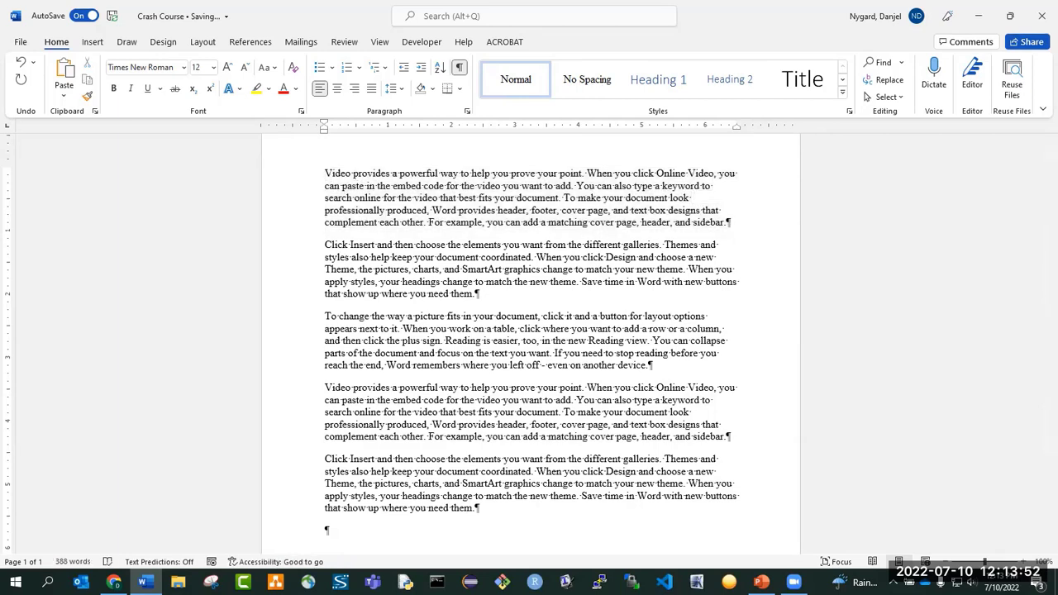
key(Return)
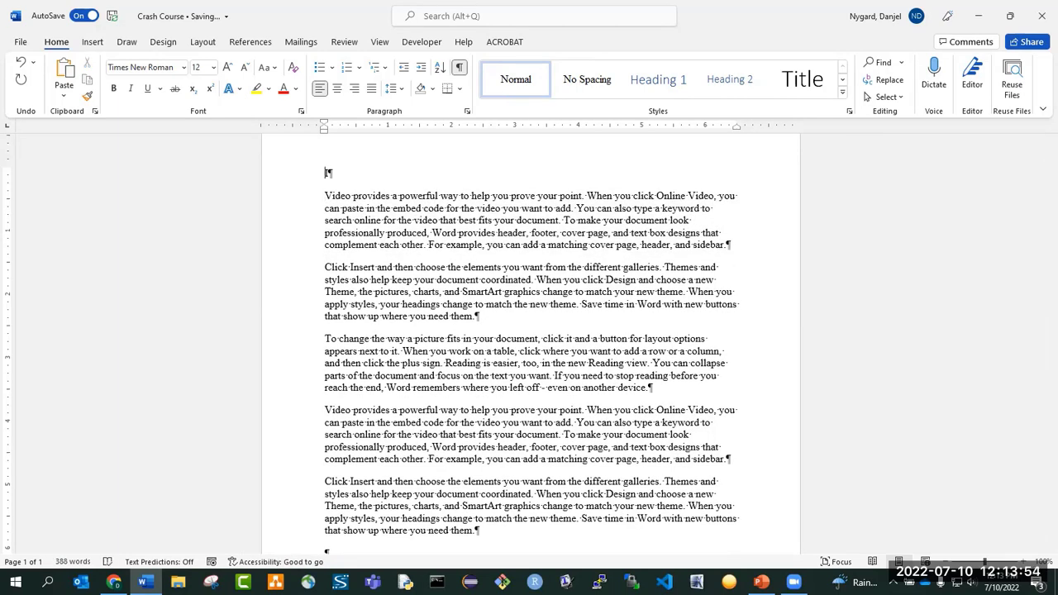
text(INTRODUCTION)
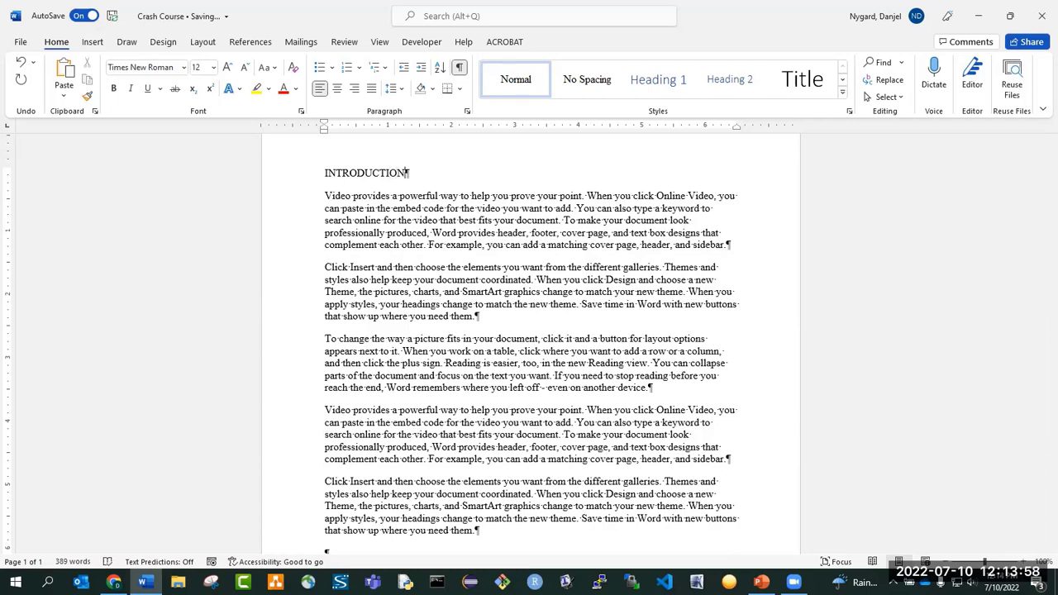
double_click(407, 173)
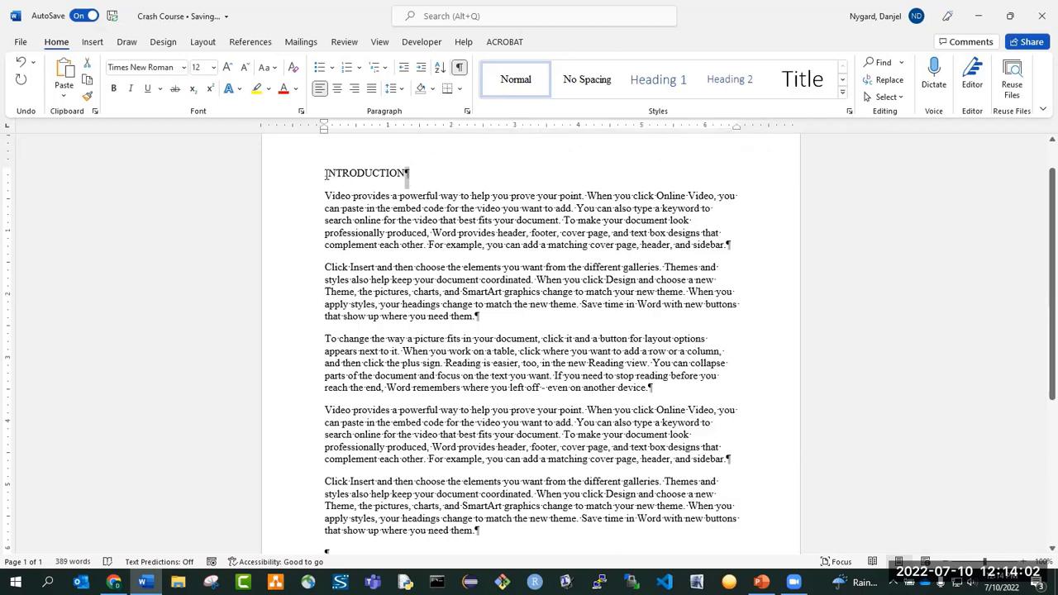
key(Home)
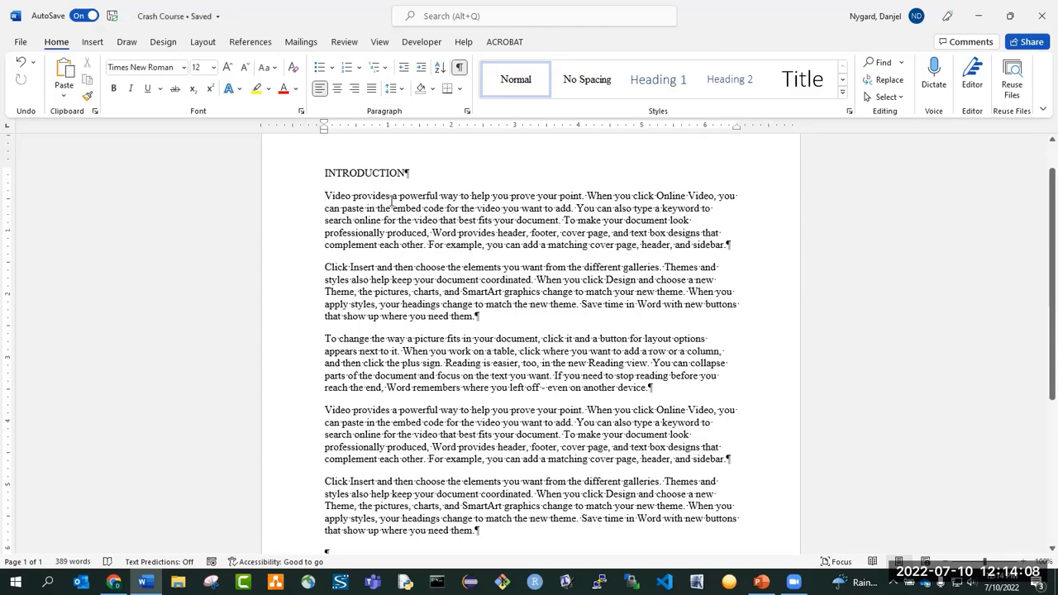
Give the first paragraph below INTRODUCTION a 0.5" first-line indent and double line spacing.
click(467, 114)
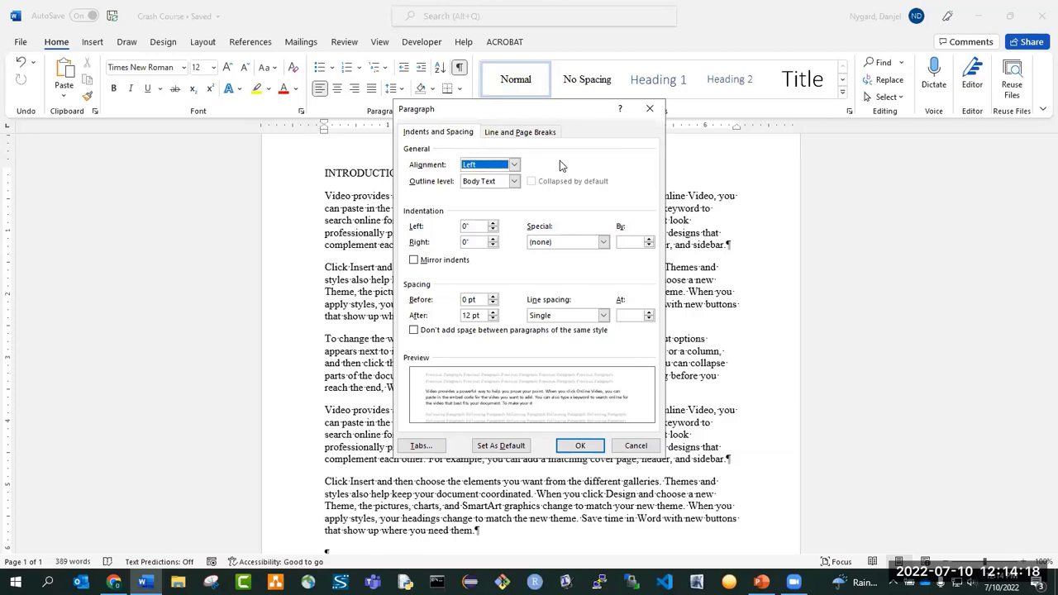
click(603, 242)
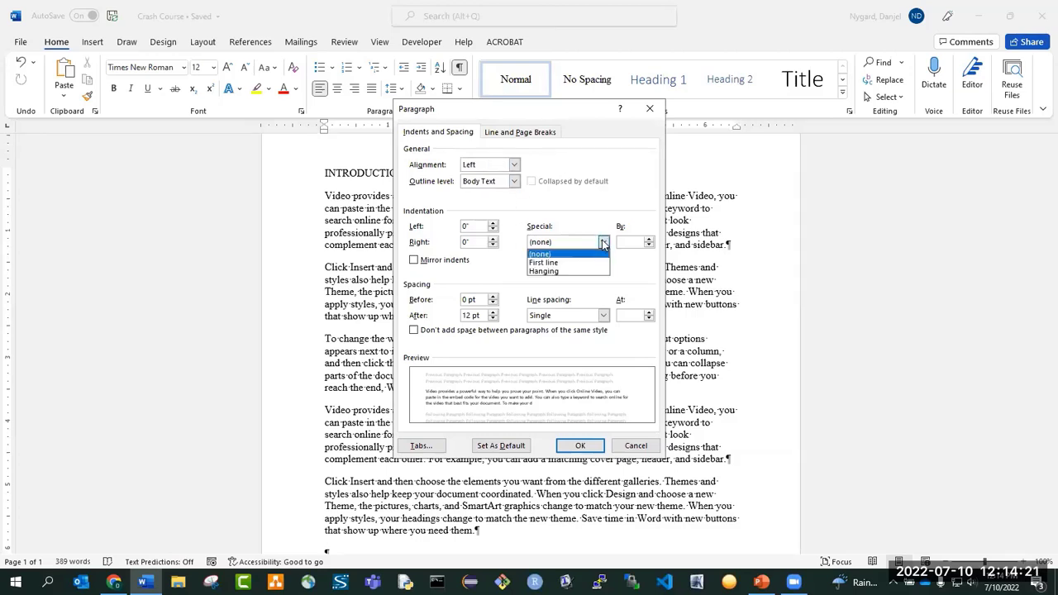
click(558, 261)
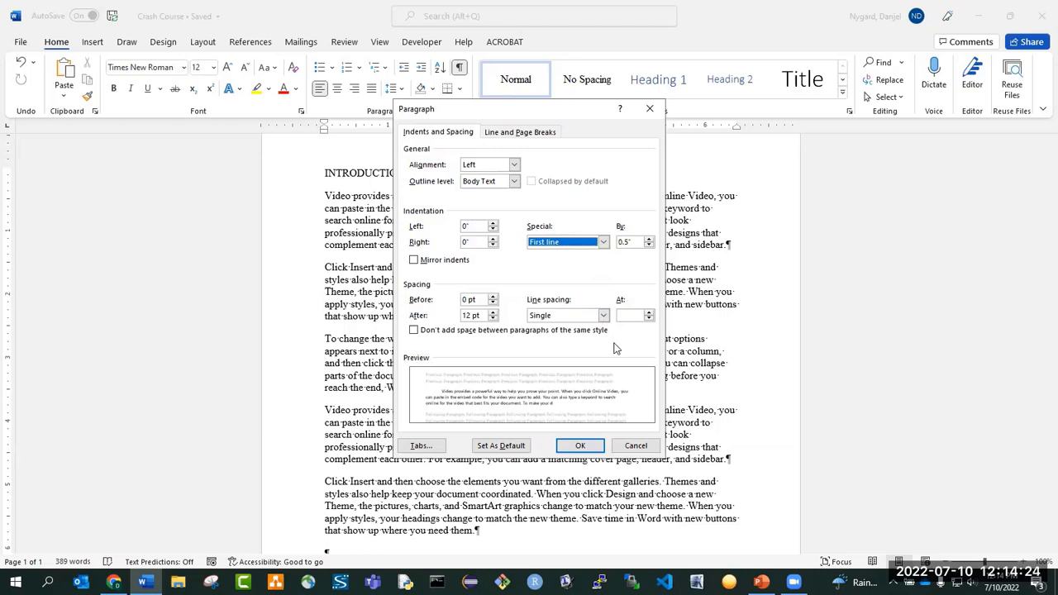
click(604, 315)
click(567, 346)
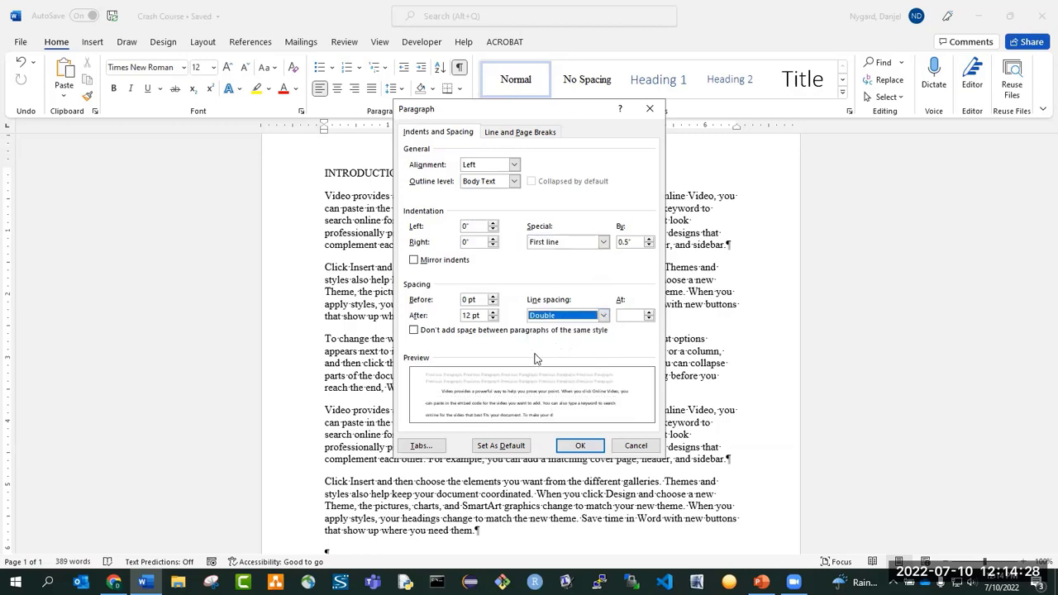
click(582, 446)
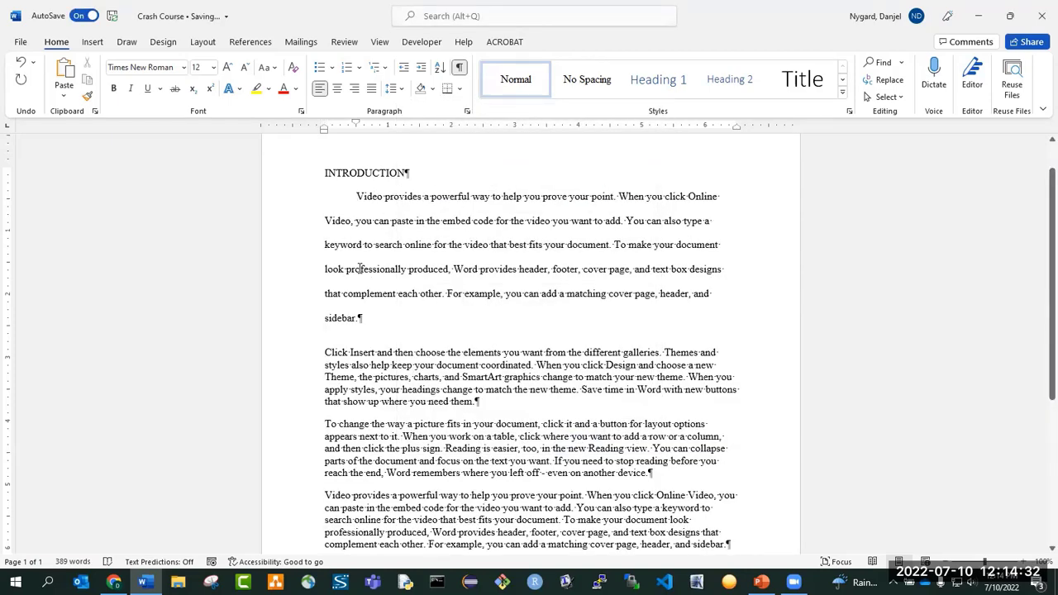
Set the second body paragraph's left indentation to 0.5" so it is formatted as a block quotation.
click(446, 357)
click(467, 112)
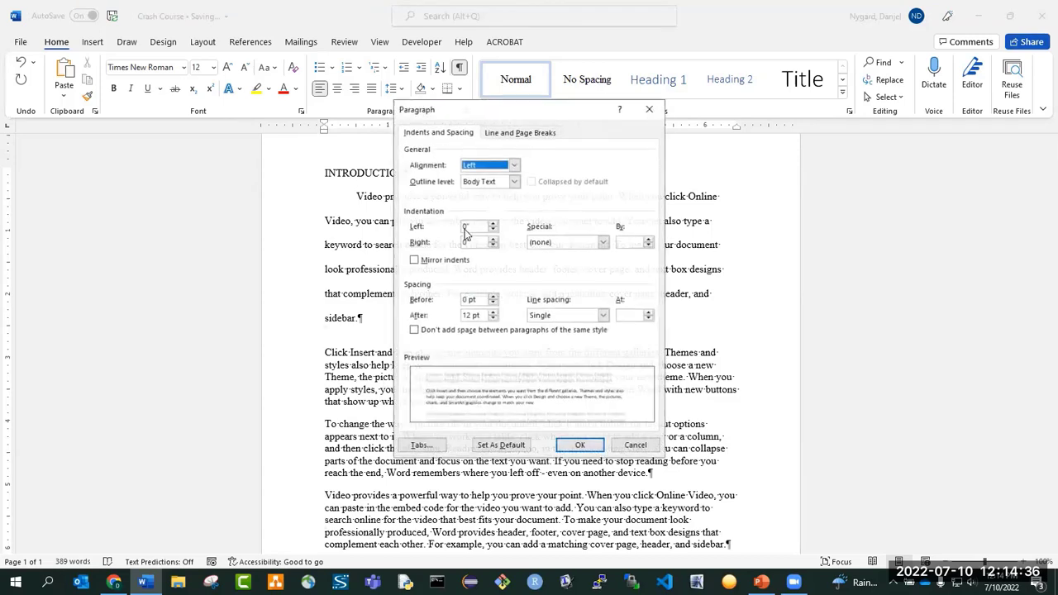
click(495, 224)
click(495, 224)
click(495, 224)
click(495, 224)
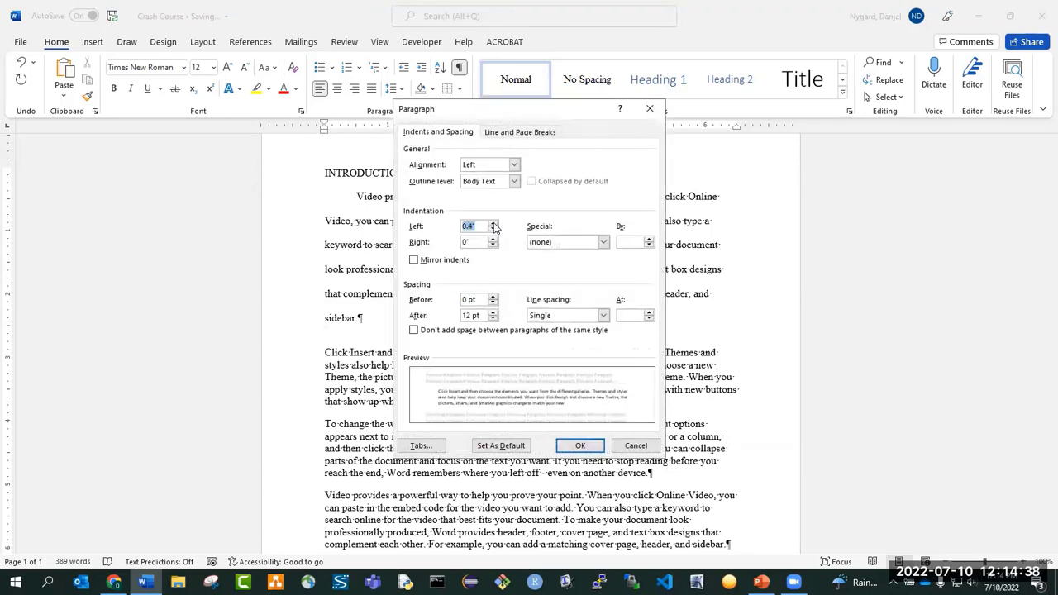
click(495, 224)
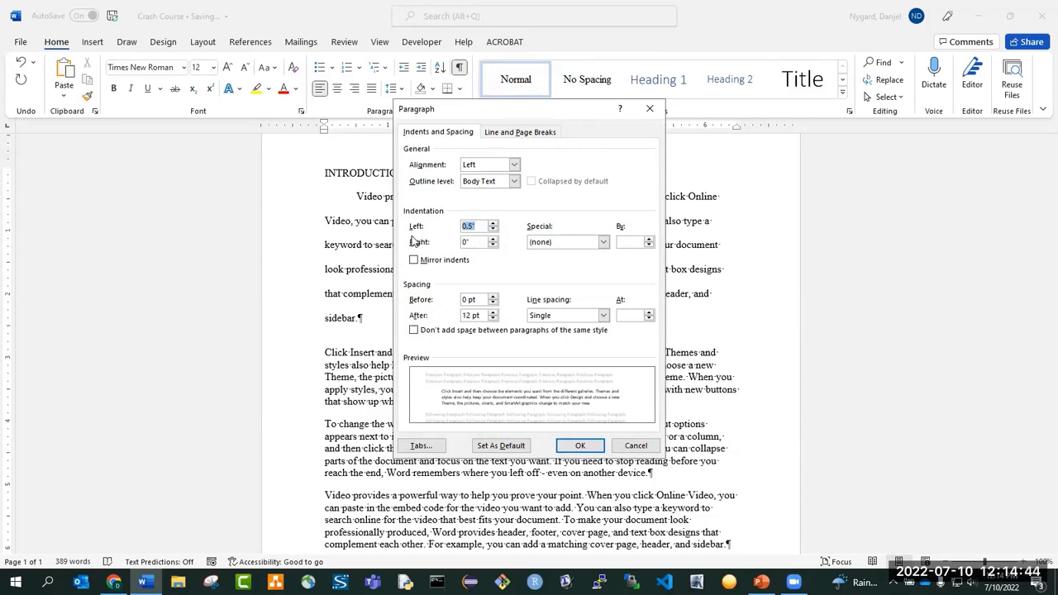
click(580, 446)
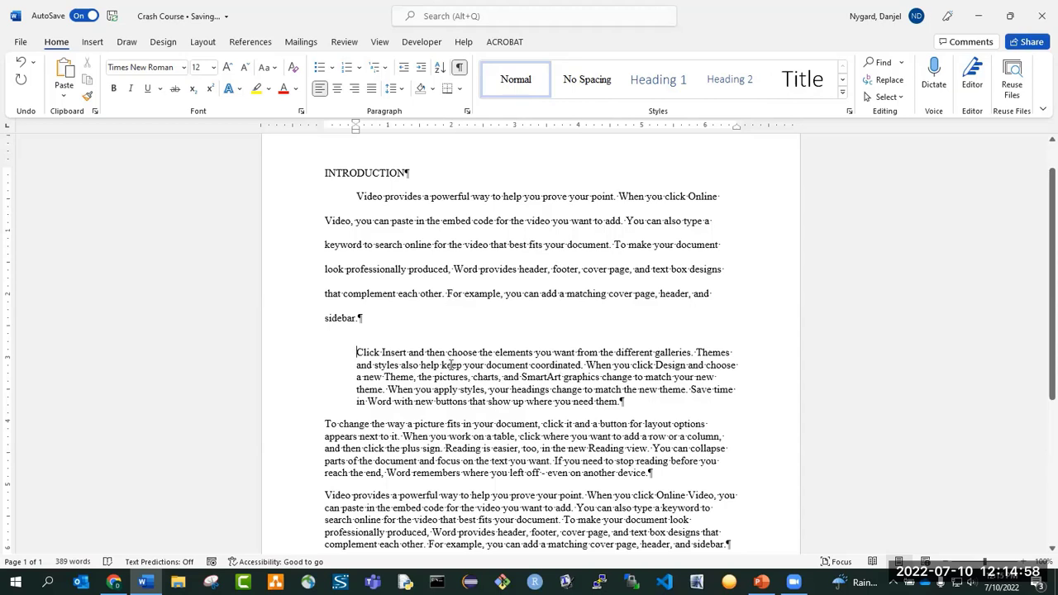
Copy the first body paragraph's formatting to the third body paragraph with Format Painter.
click(356, 197)
click(87, 98)
scroll(361, 354, down, 2)
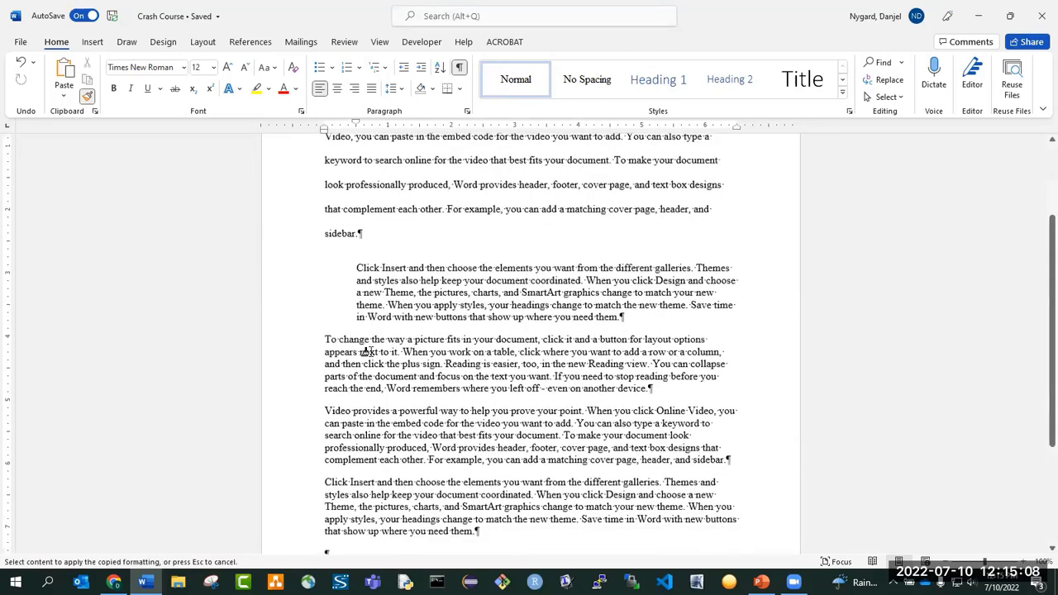
click(366, 351)
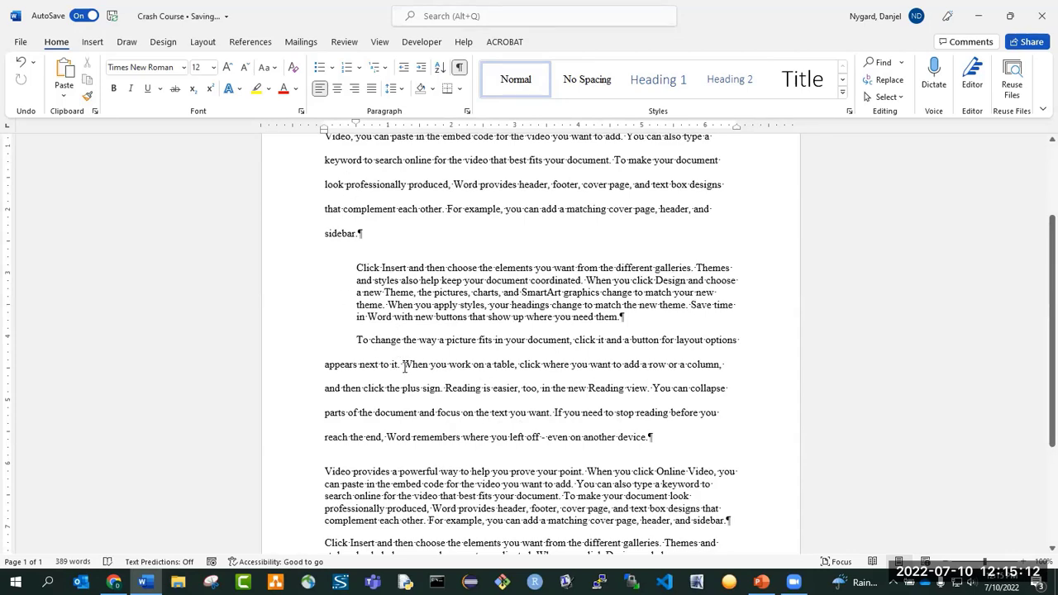
Copy the first body paragraph's formatting to the fourth and fifth body paragraphs with Format Painter kept active, and switch it off.
scroll(411, 365, up, 3)
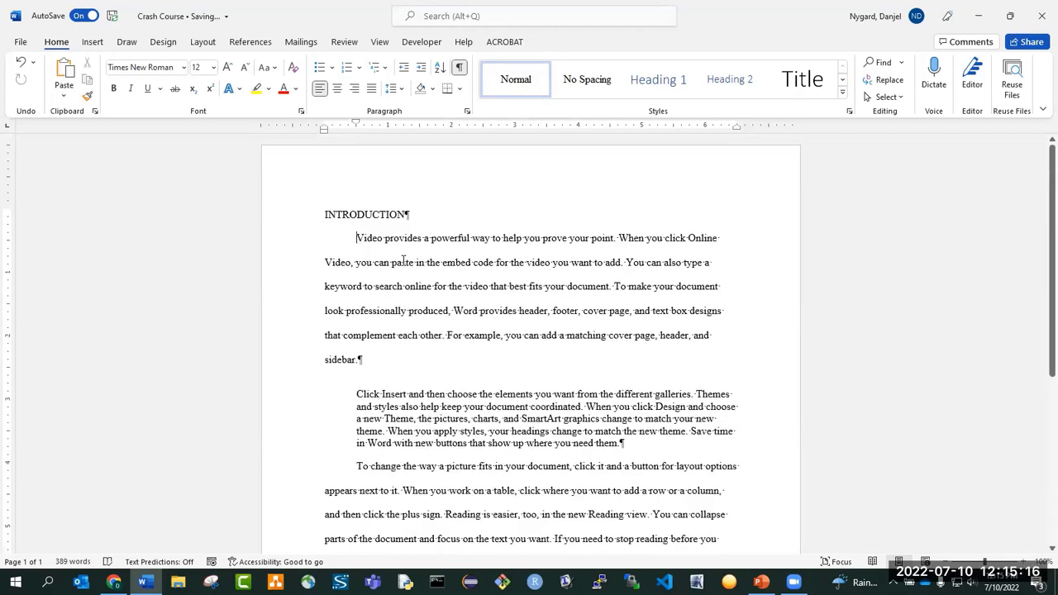
scroll(403, 261, down, 2)
click(87, 96)
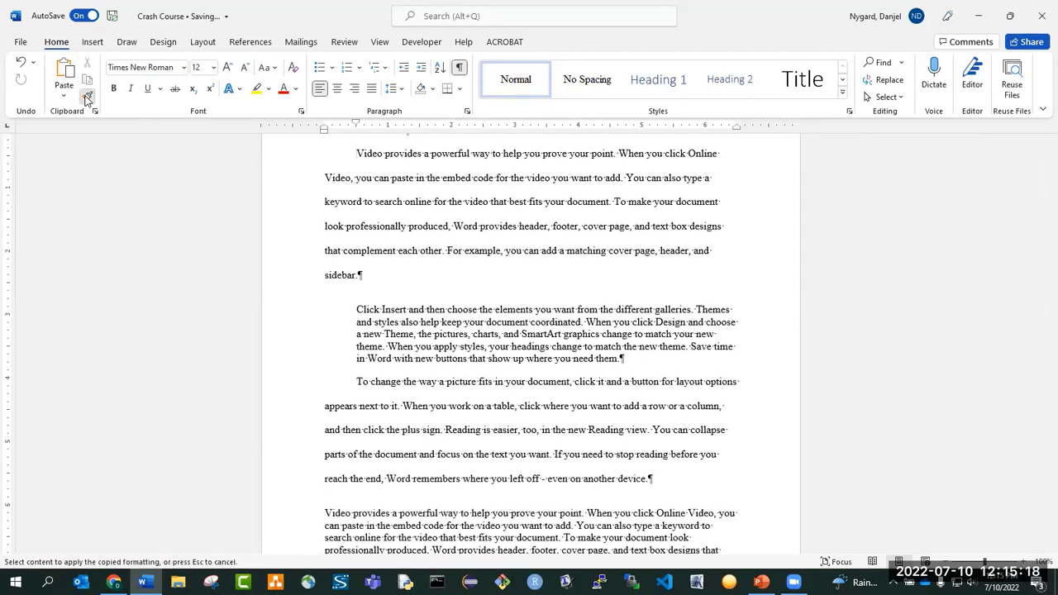
scroll(372, 215, down, 5)
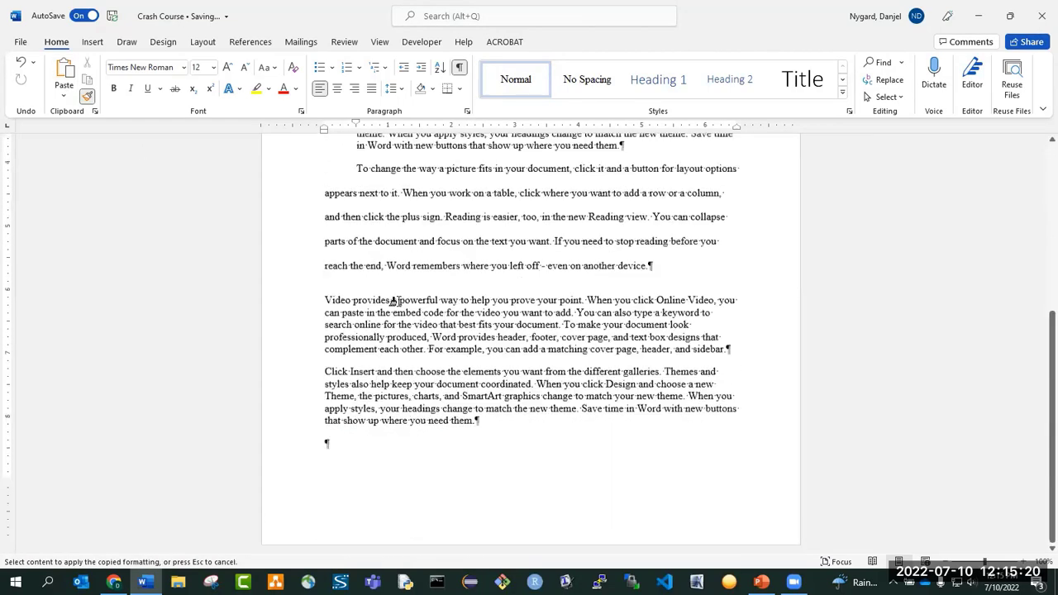
click(393, 300)
scroll(380, 272, down, 5)
click(380, 242)
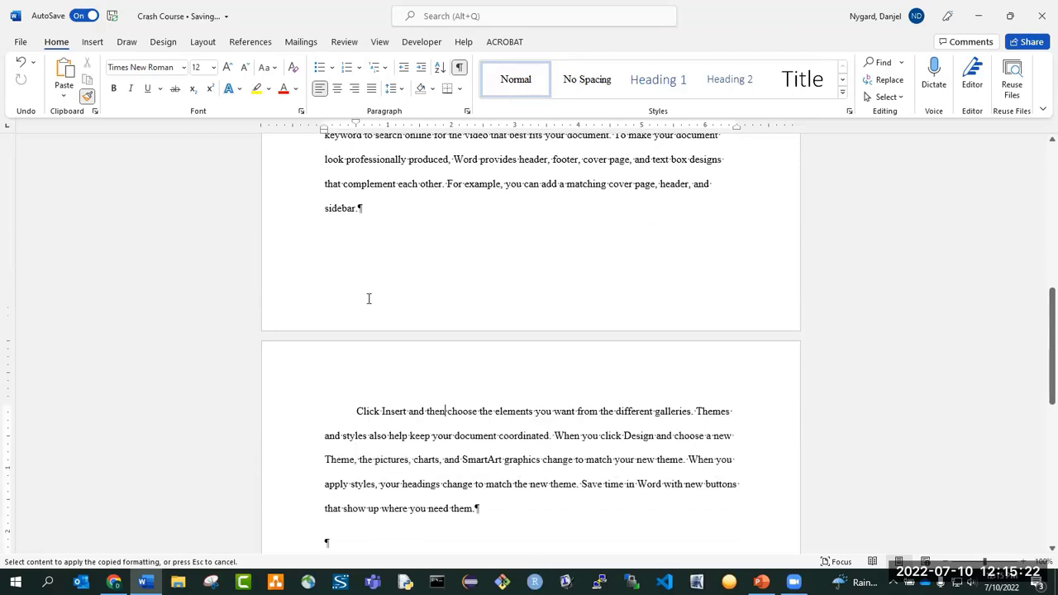
scroll(369, 299, down, 3)
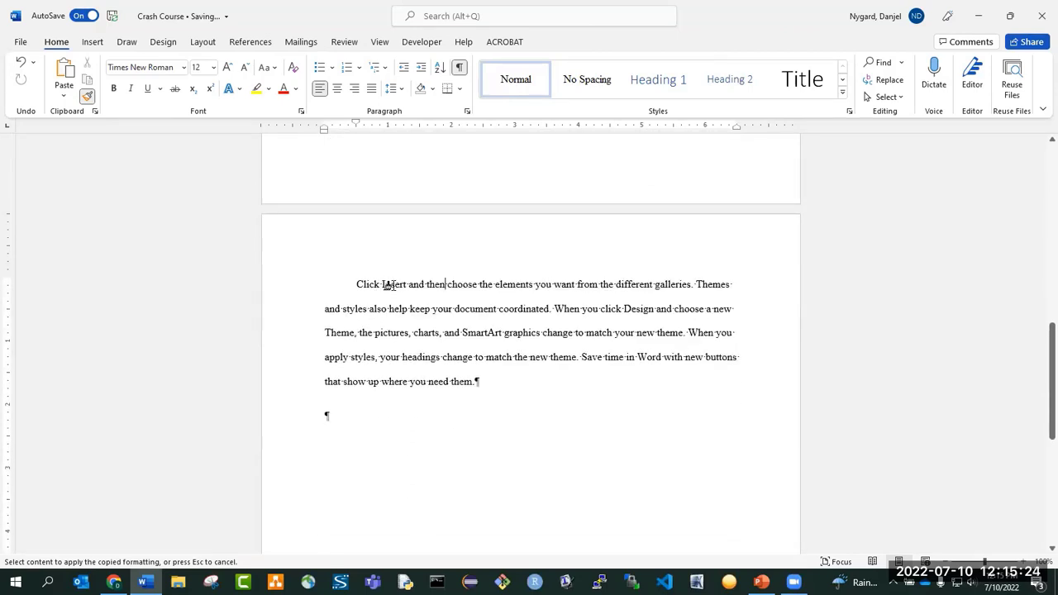
click(87, 97)
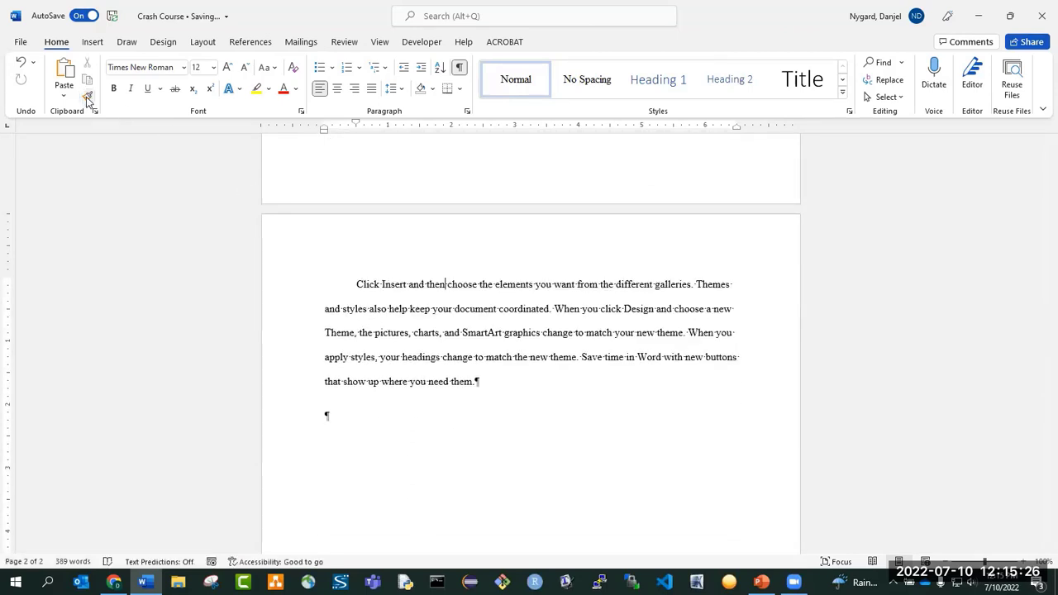
Set the spacing after the third body paragraph to 0 pt.
scroll(434, 337, up, 15)
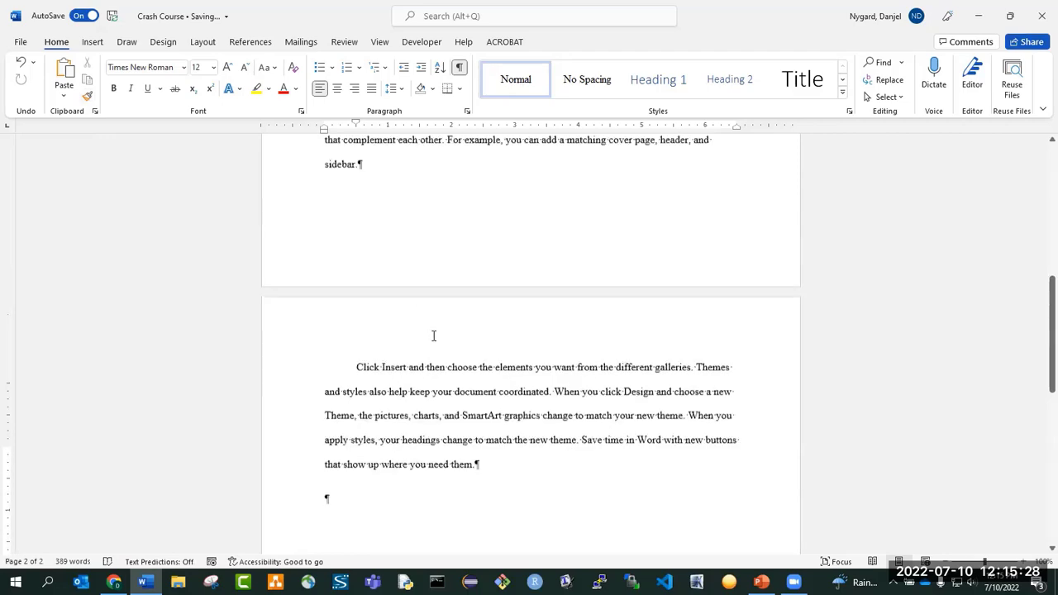
scroll(432, 336, down, 3)
scroll(432, 336, down, 3)
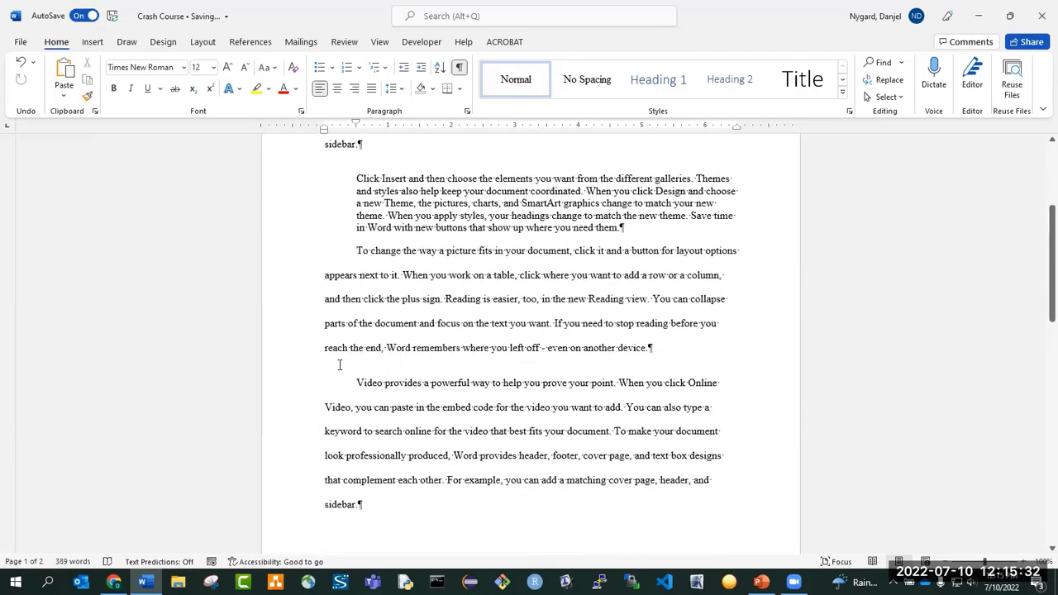
click(468, 112)
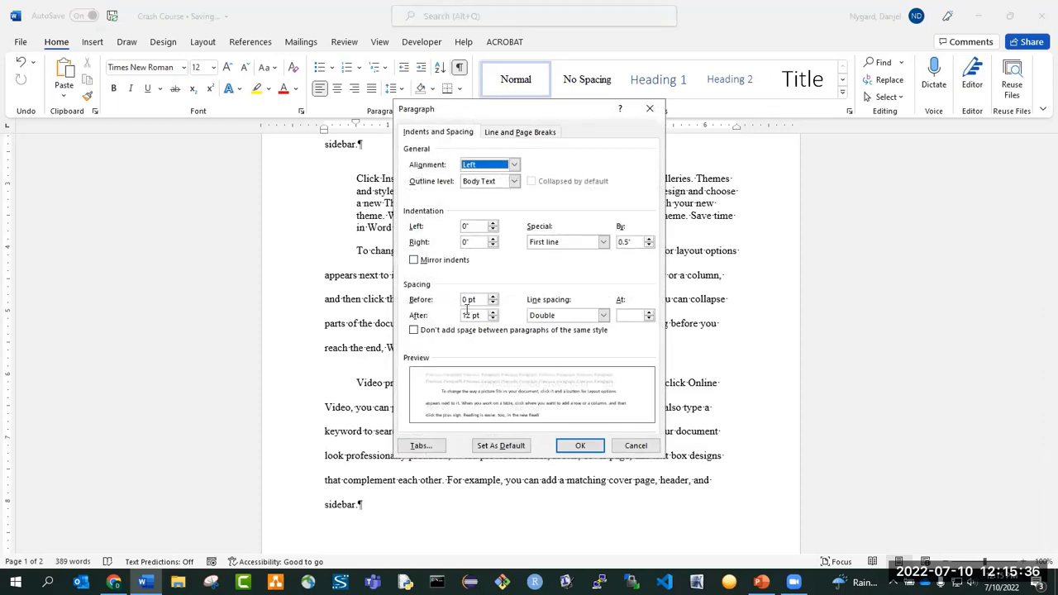
click(492, 319)
click(493, 319)
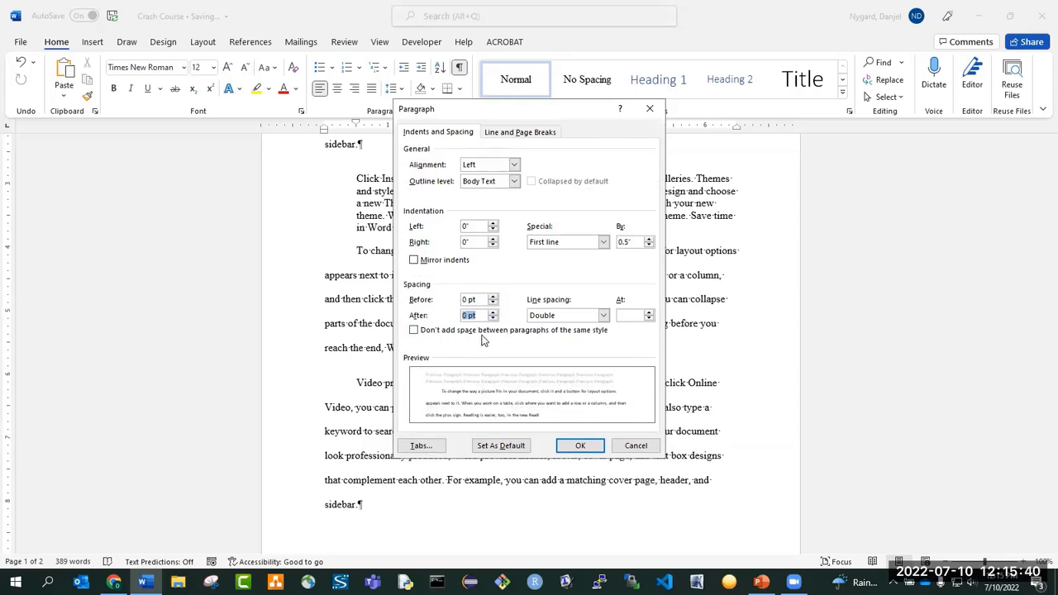
click(581, 443)
Copy the third body paragraph's formatting to the first, fourth and fifth body paragraphs with Format Painter, and switch it off.
scroll(427, 374, up, 1)
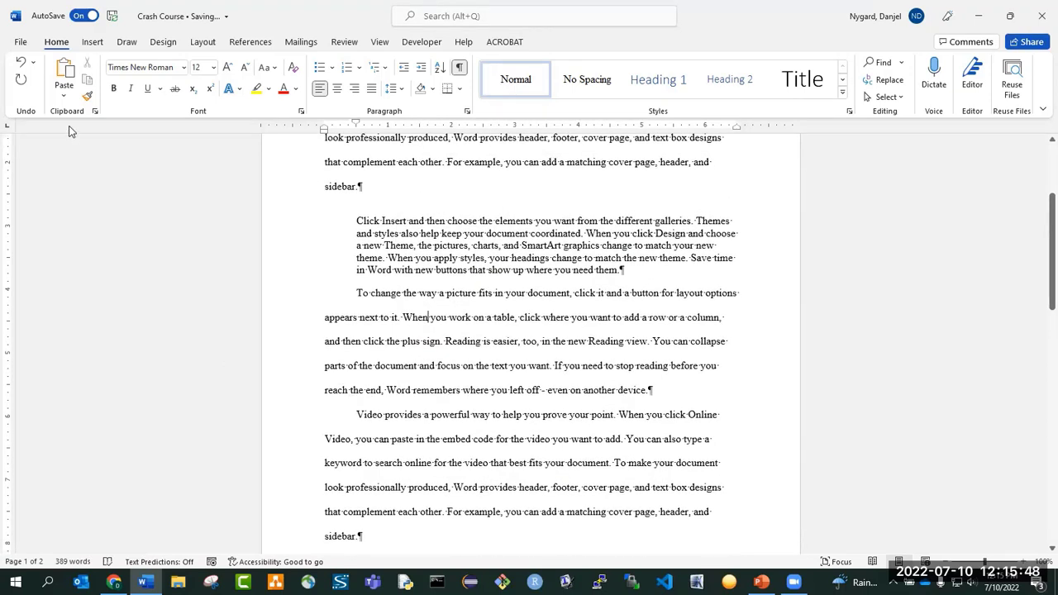
click(88, 96)
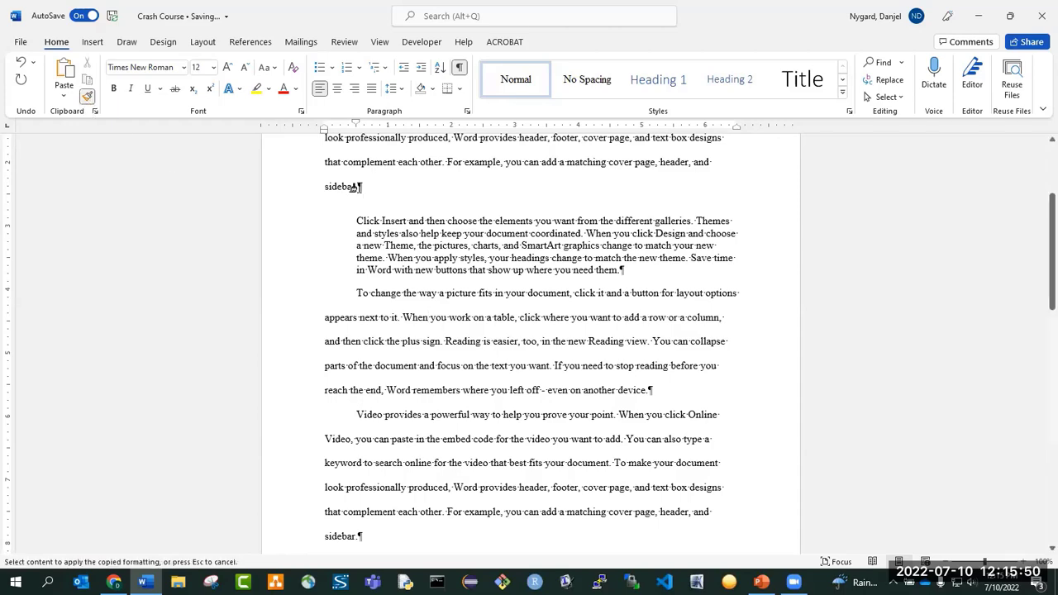
click(365, 164)
scroll(390, 380, down, 1)
scroll(390, 355, down, 4)
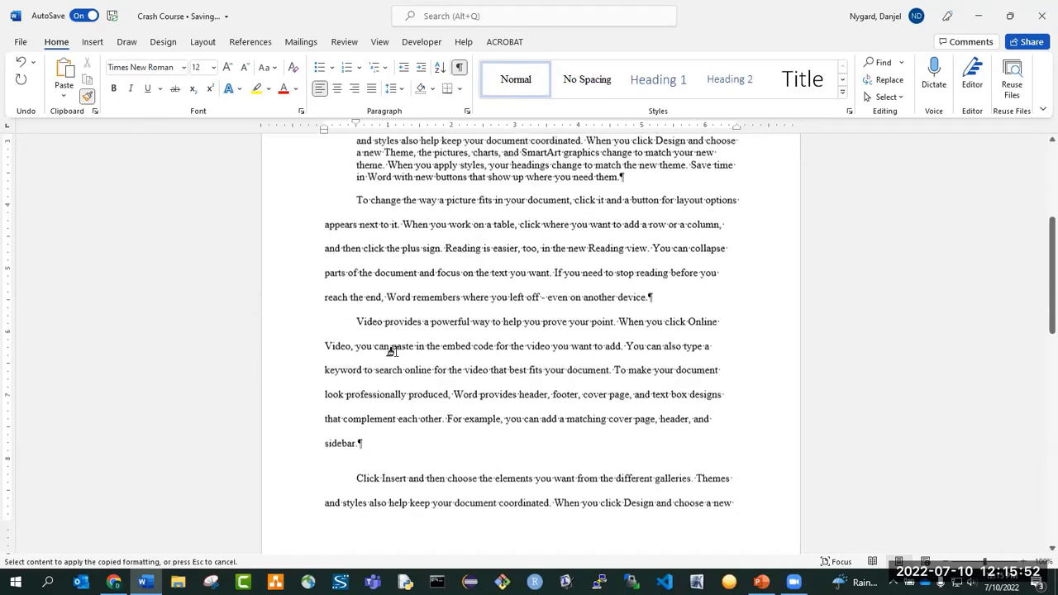
scroll(392, 366, down, 4)
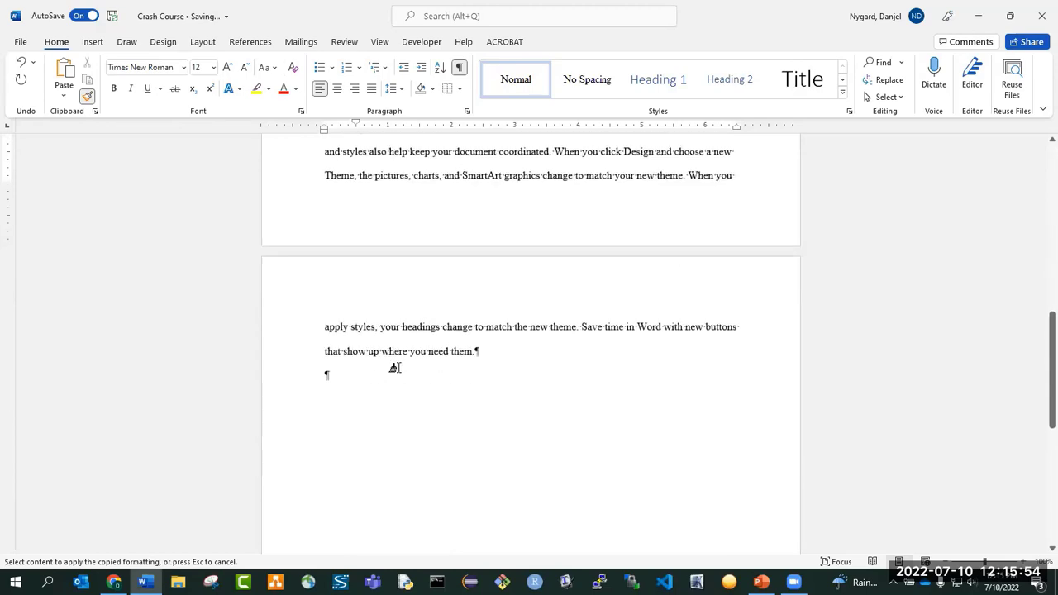
click(86, 97)
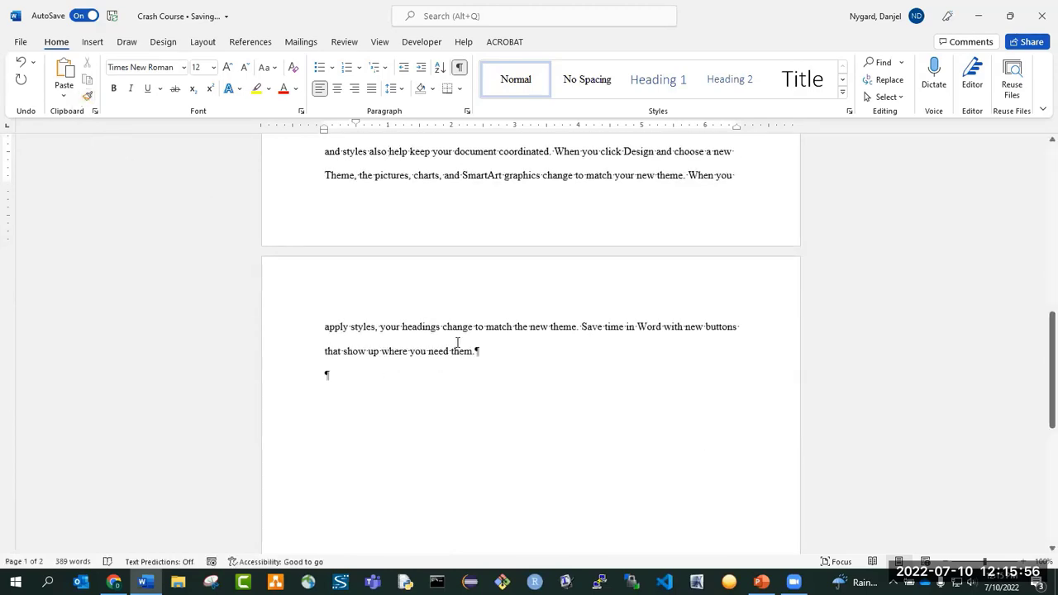
Check the block quotation's indents and spacing settings, and copy its formatting to the fourth body paragraph with Format Painter.
scroll(455, 344, up, 4)
scroll(455, 343, up, 5)
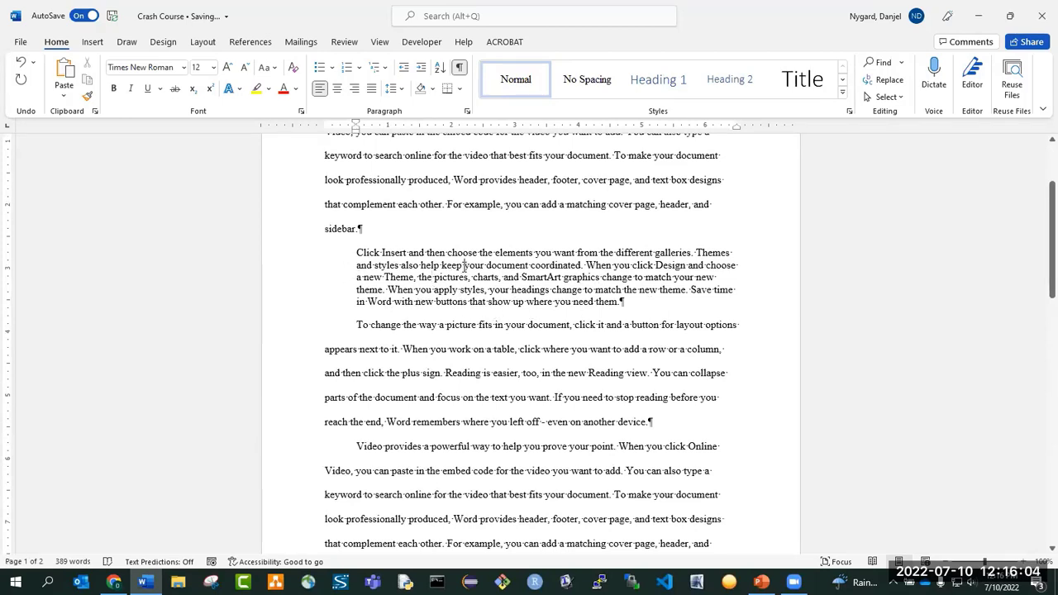
click(467, 111)
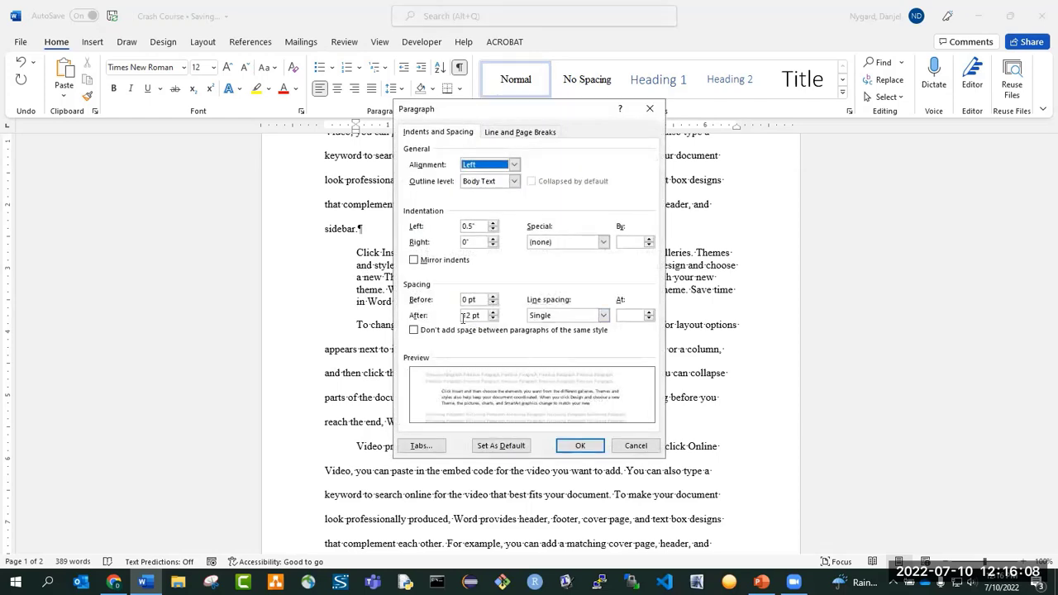
click(580, 446)
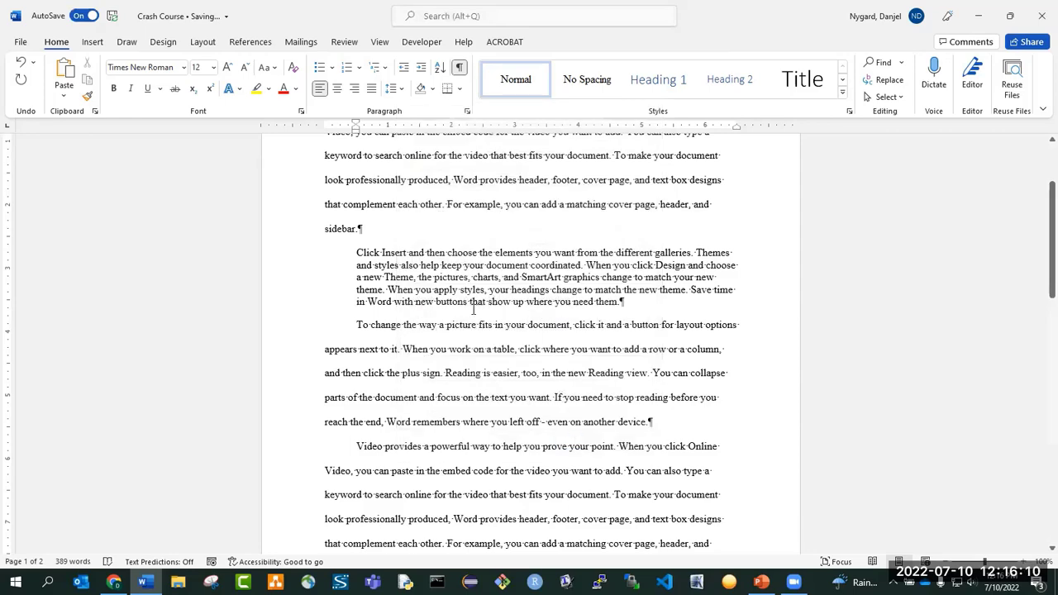
click(87, 96)
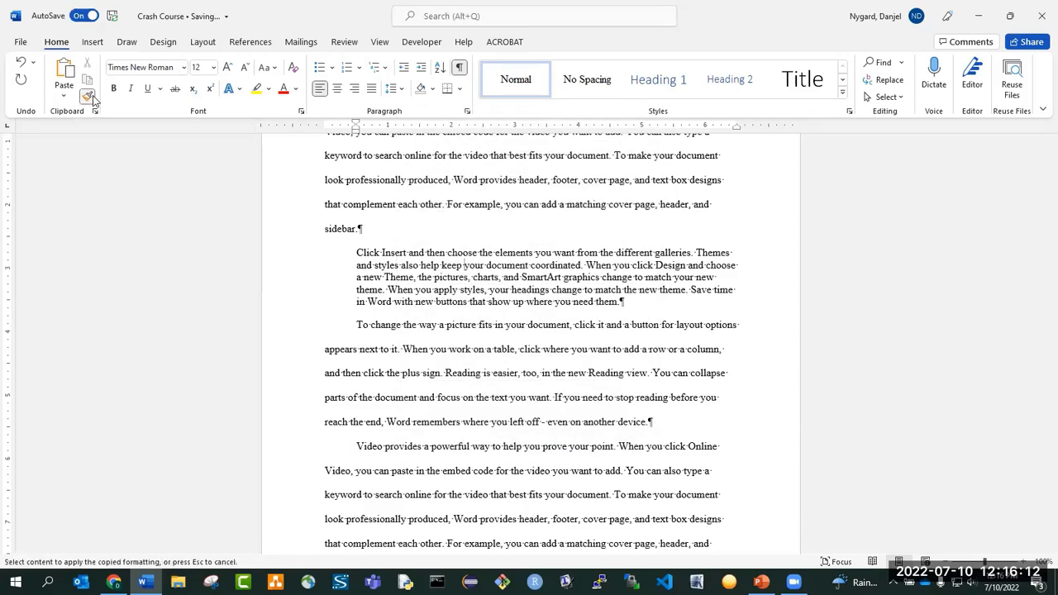
scroll(444, 325, down, 4)
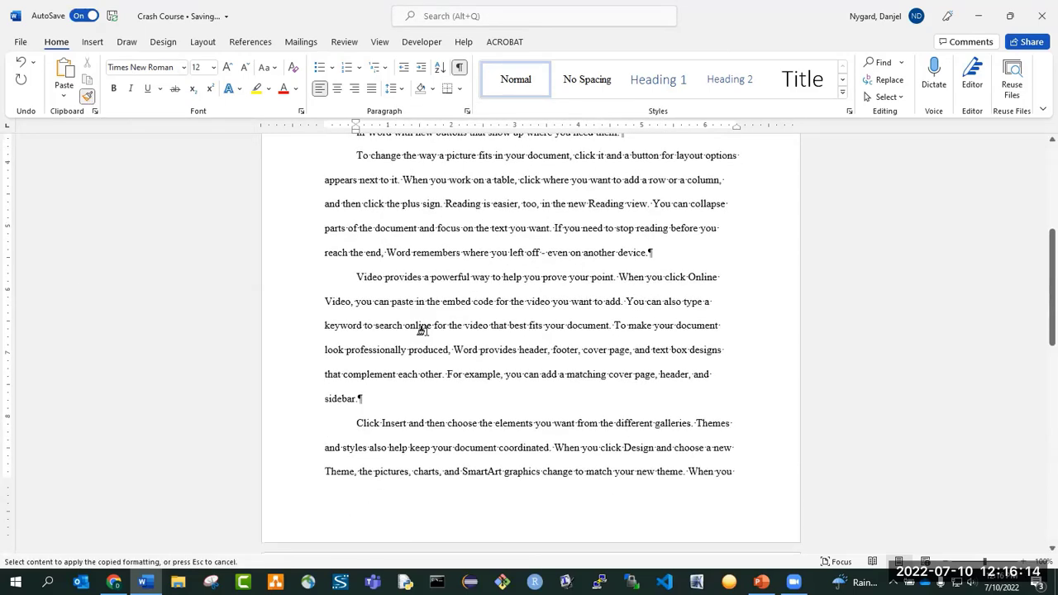
click(421, 329)
scroll(407, 332, up, 6)
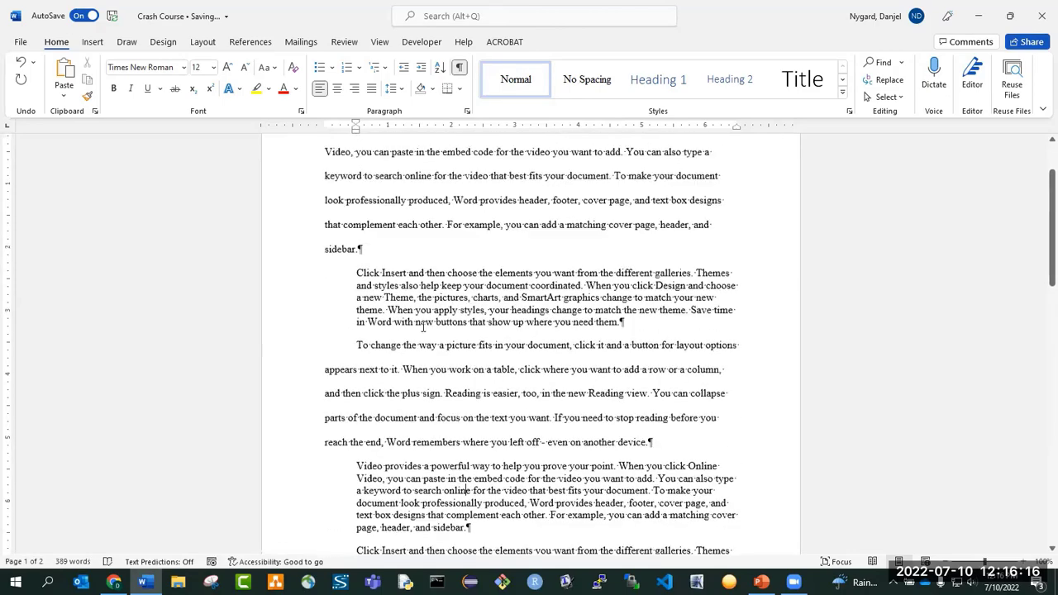
scroll(411, 357, down, 1)
scroll(411, 357, down, 4)
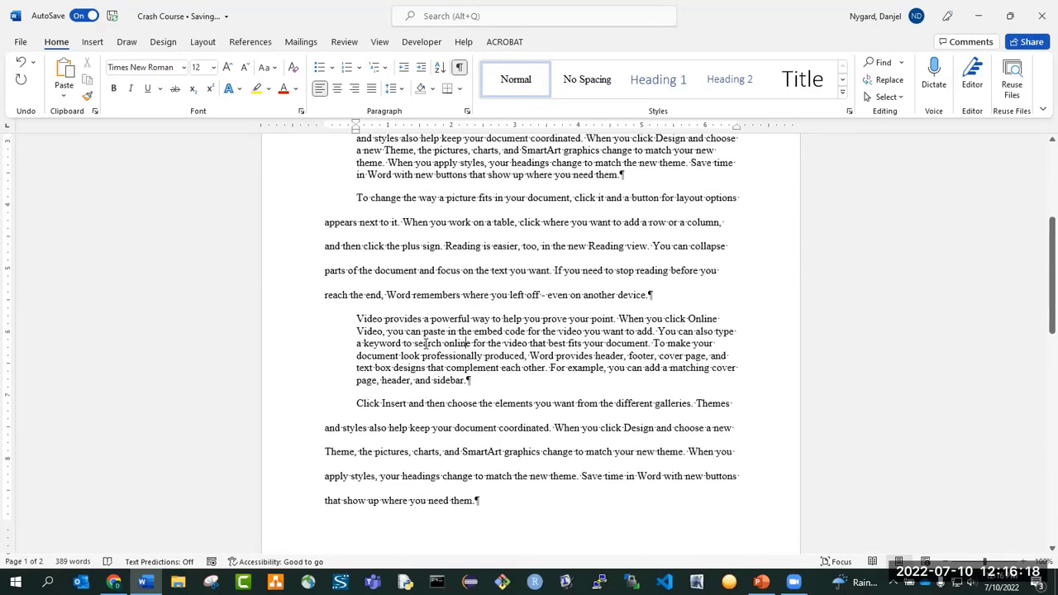
Open the INTRODUCTION heading's paragraph settings and toggle the Keep with next pagination option on and back off.
scroll(425, 343, up, 6)
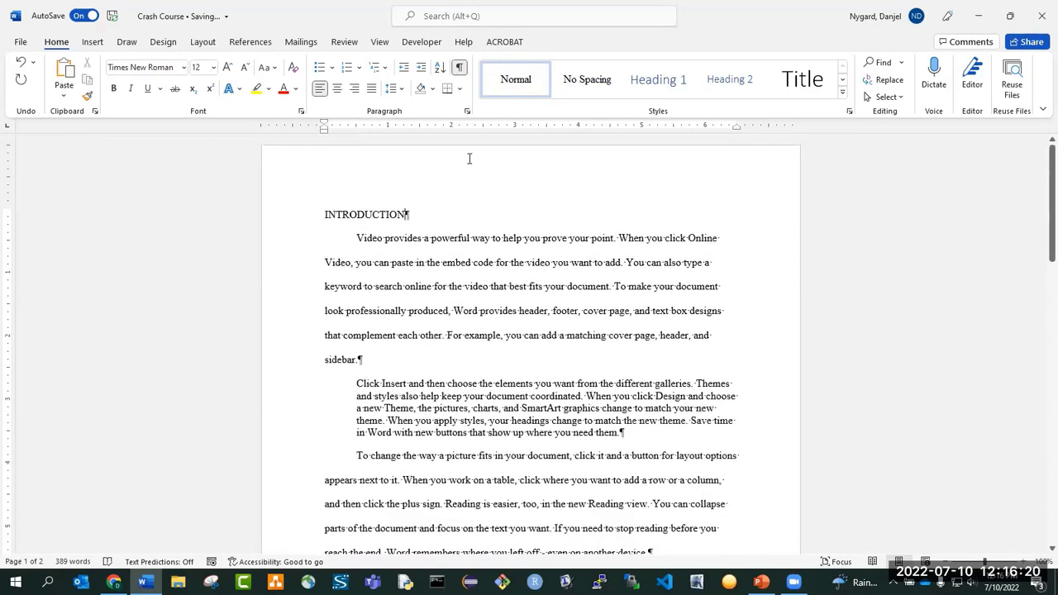
click(466, 111)
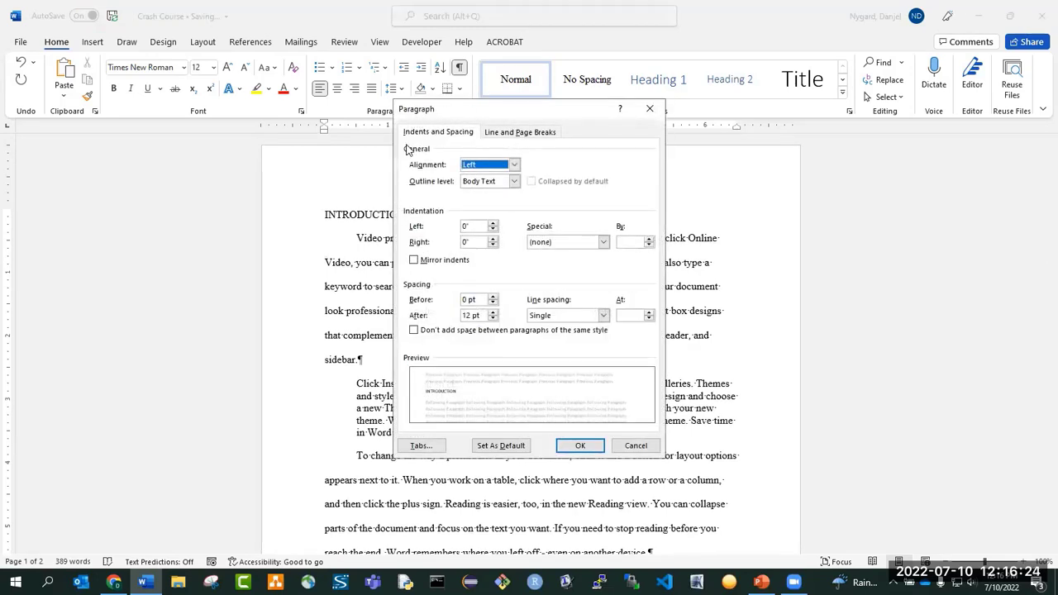
click(529, 133)
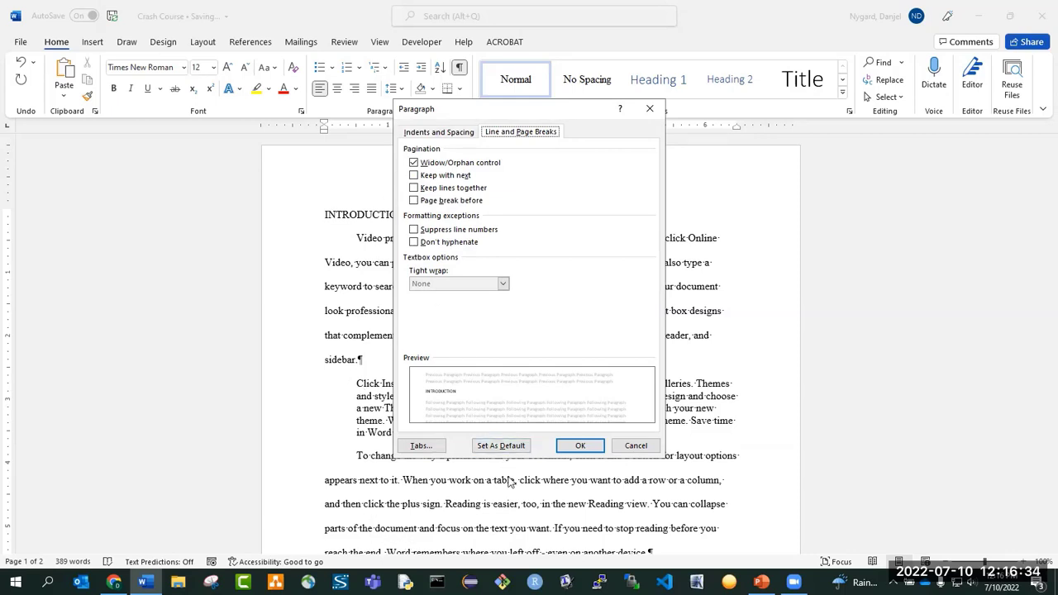
click(414, 175)
click(413, 176)
click(452, 134)
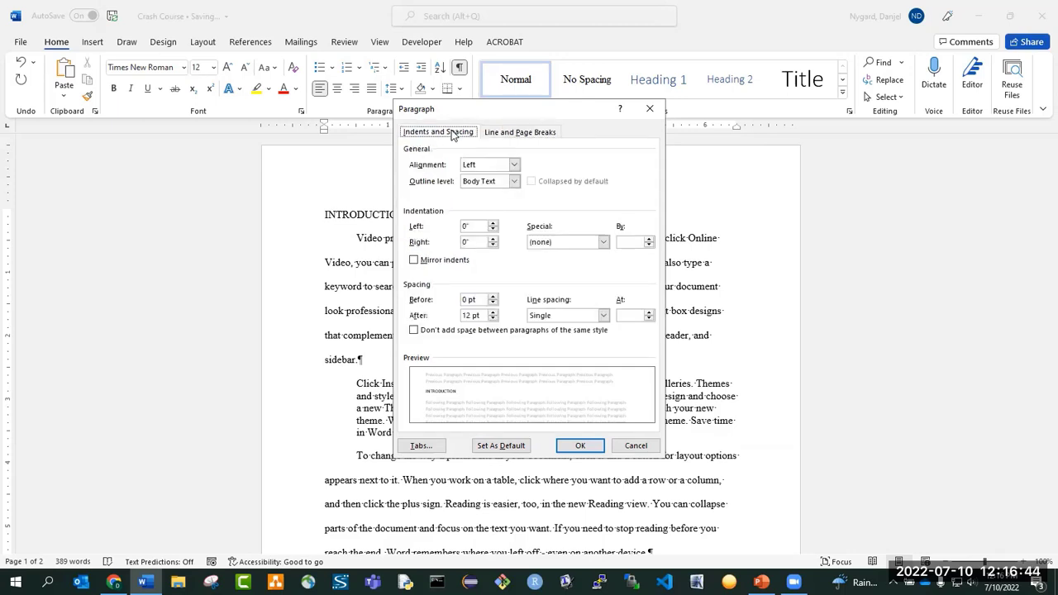
View the outline level choices for the INTRODUCTION heading, and set its alignment to Centered.
click(514, 181)
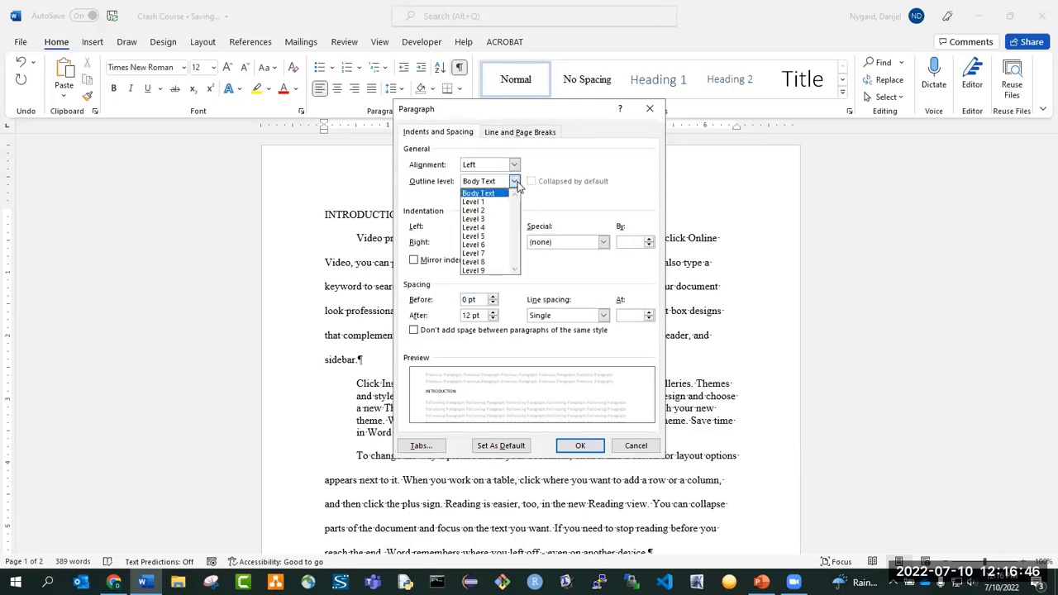
click(493, 203)
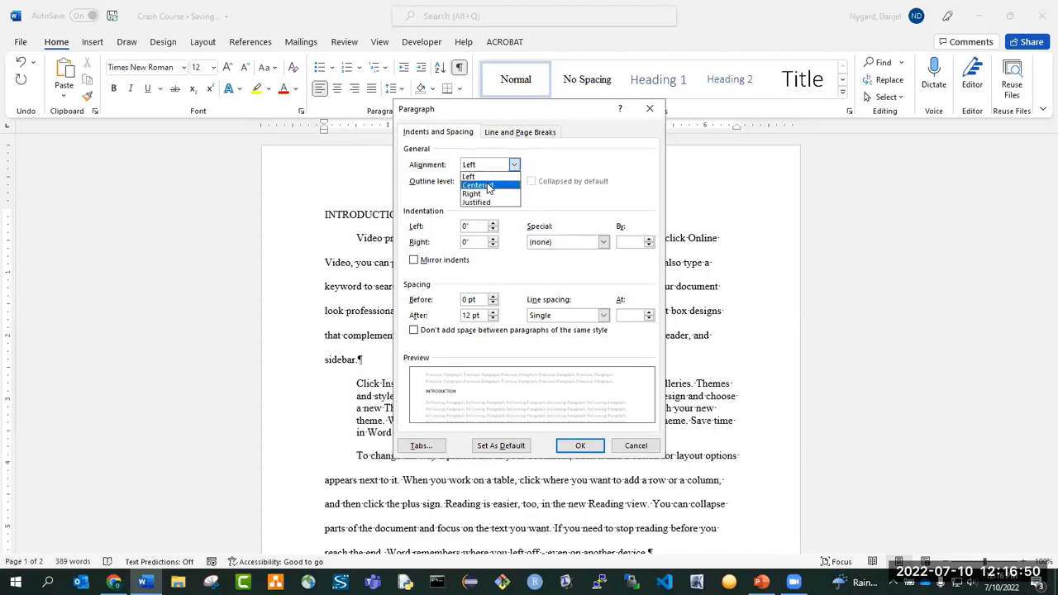
click(486, 186)
click(582, 446)
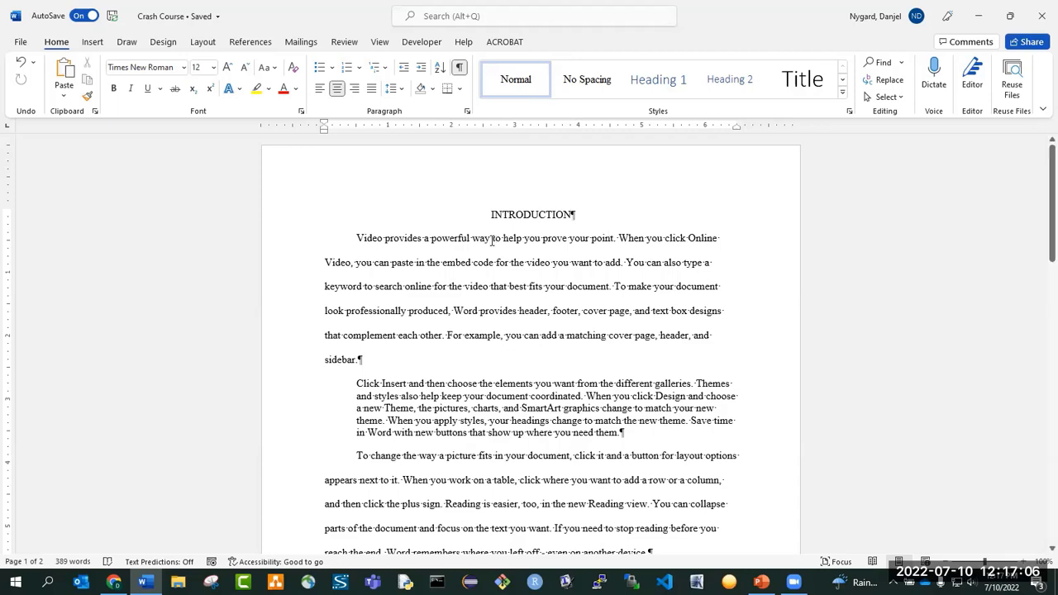
scroll(492, 241, down, 10)
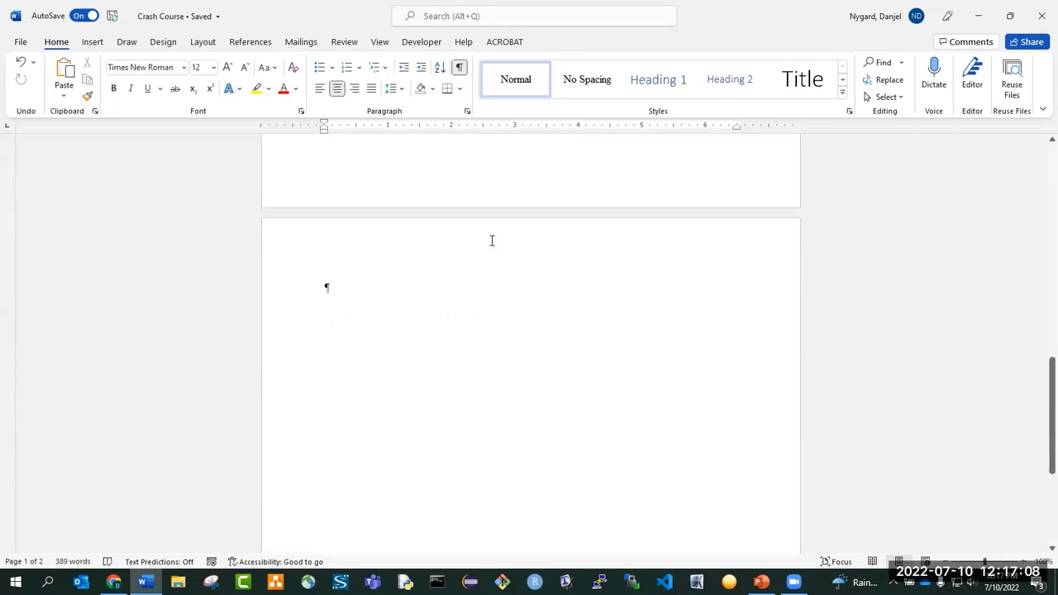
scroll(491, 241, up, 10)
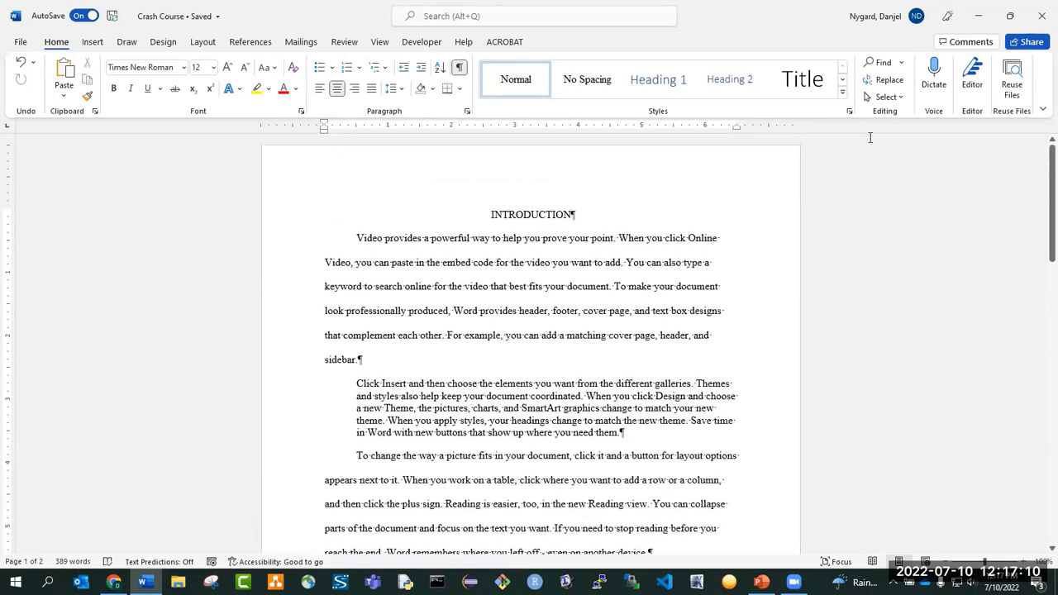